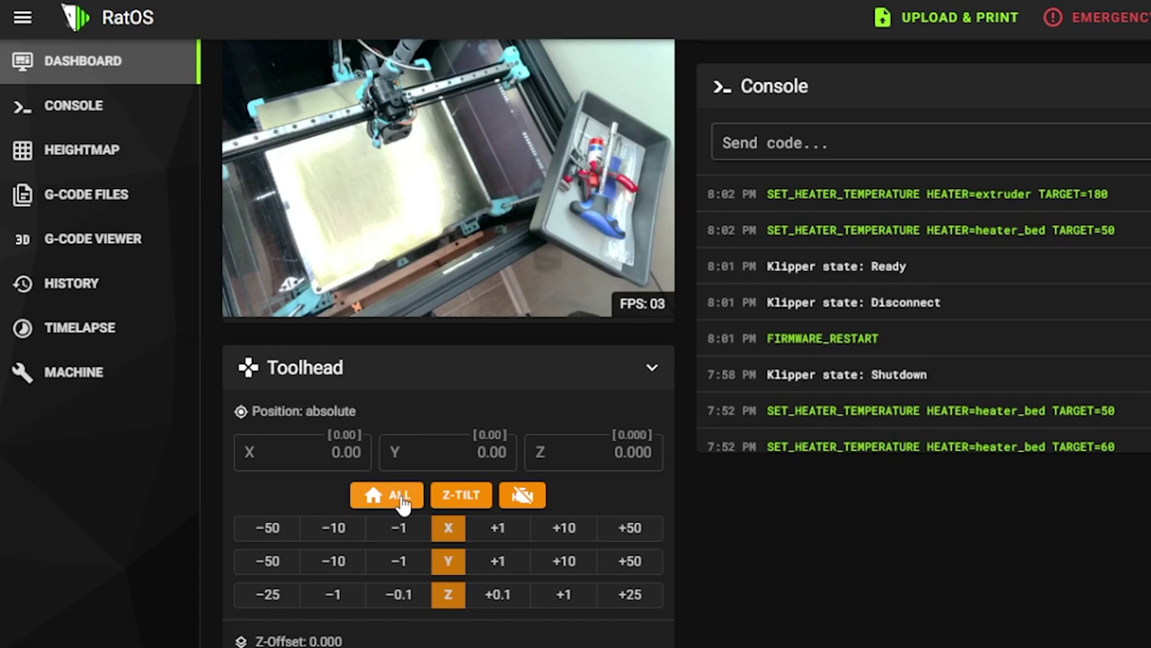
Home all printer axes and run PROBE_CALIBRATE from the RatOS console.
left_click(400, 497)
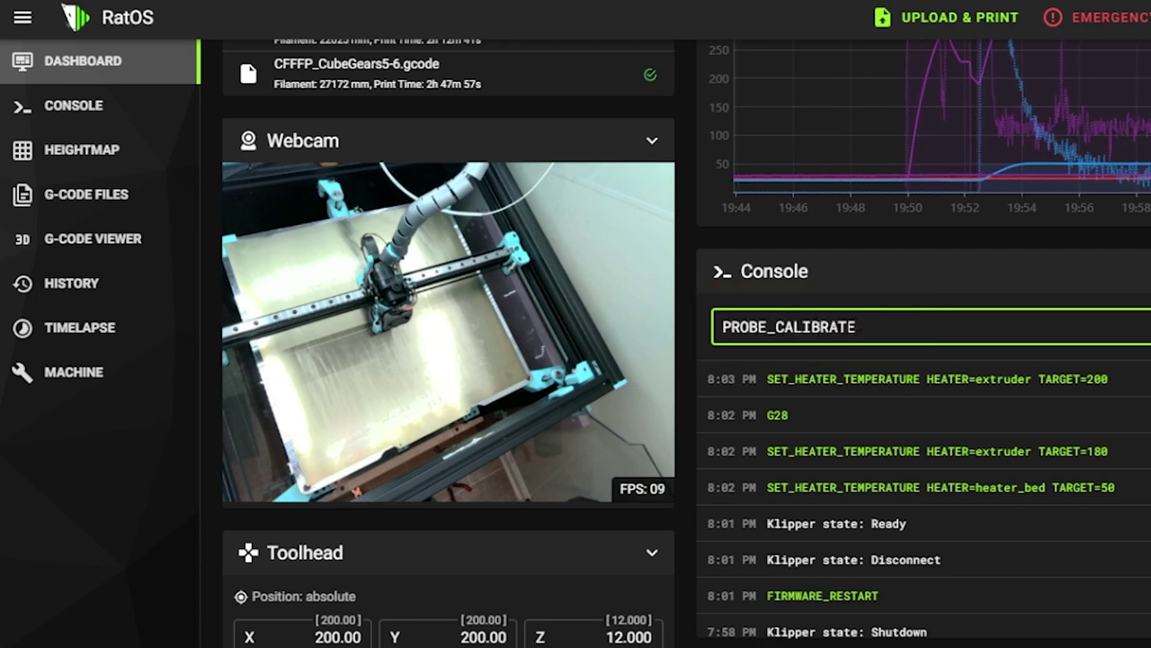
key("Return")
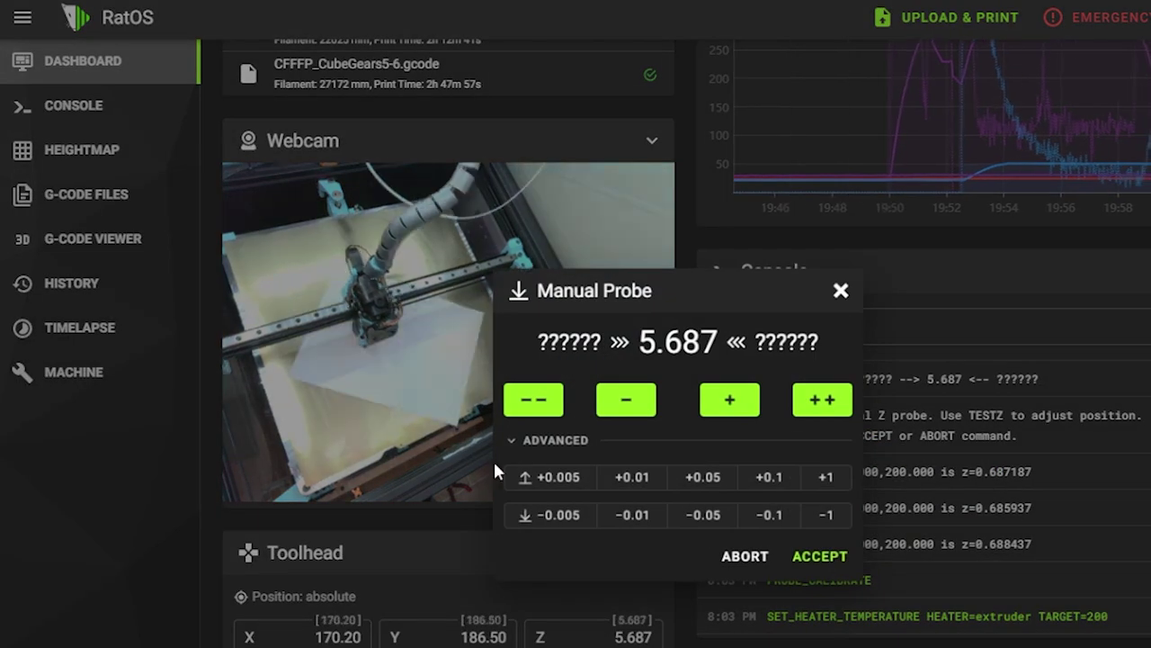
Lower the nozzle to Z -0.038 in the Manual Probe dialog and accept it.
left_click(627, 399)
left_click(555, 398)
left_click(555, 401)
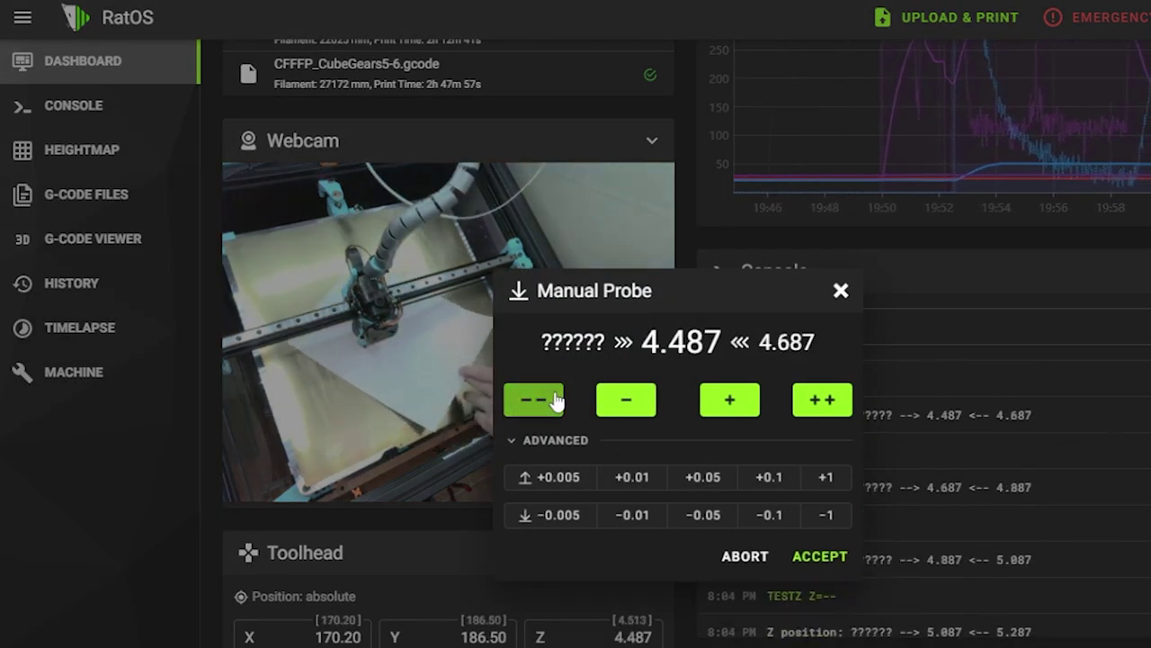
left_click(557, 402)
left_click(557, 400)
left_click(557, 400)
left_click(557, 400)
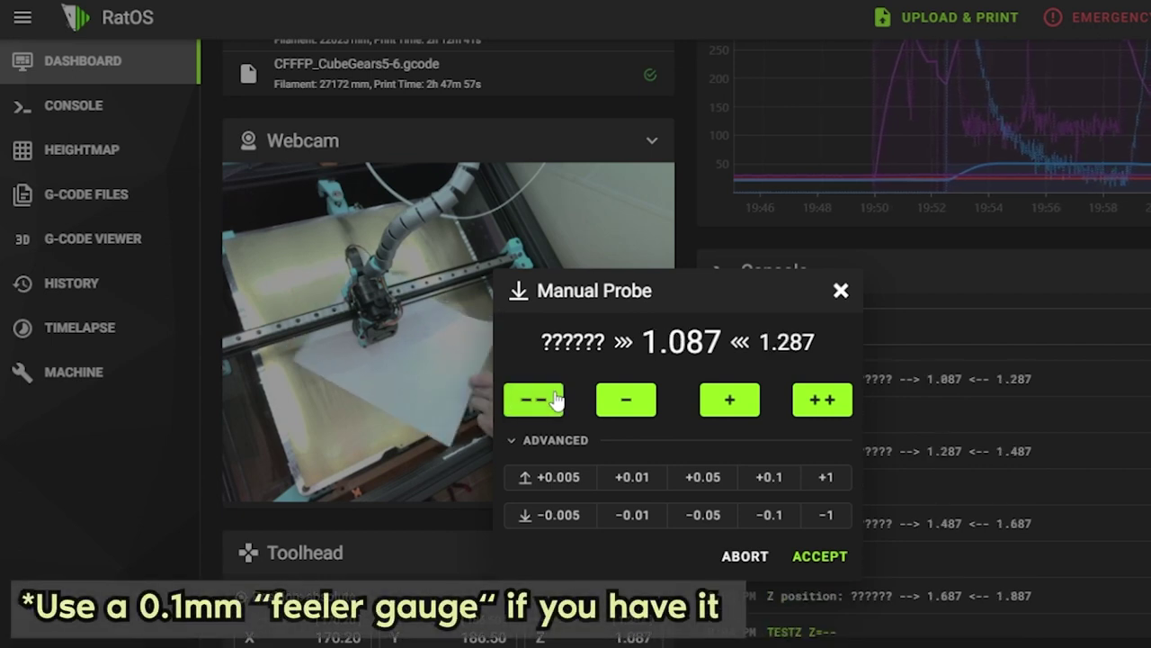
left_click(557, 401)
left_click(611, 409)
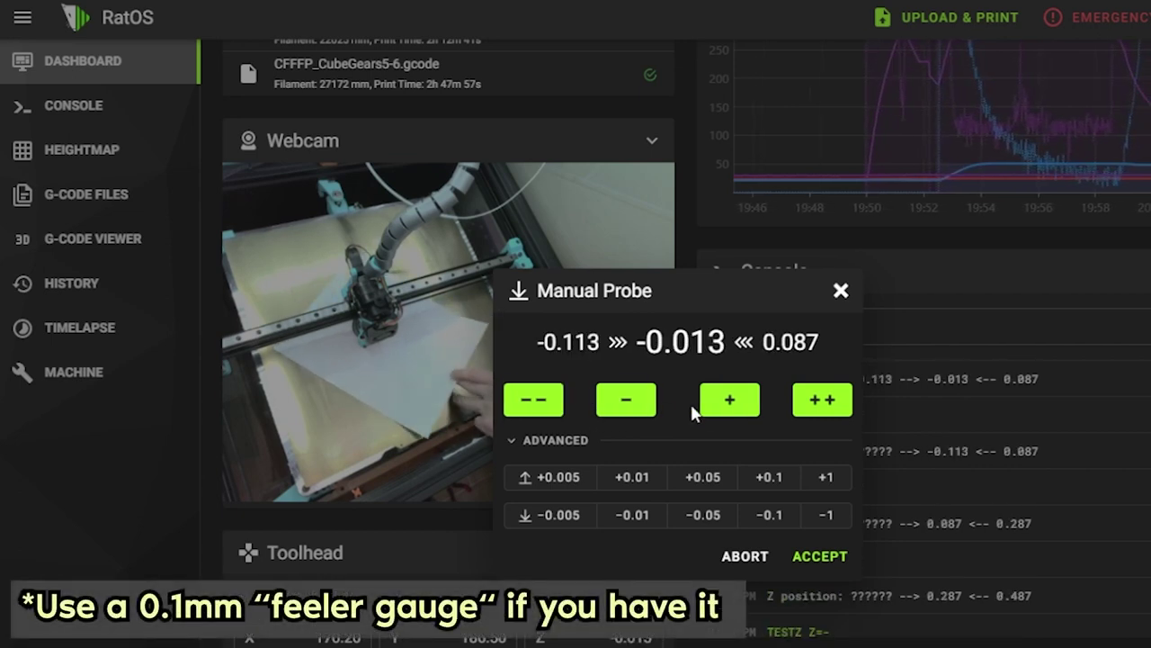
left_click(621, 404)
left_click(729, 403)
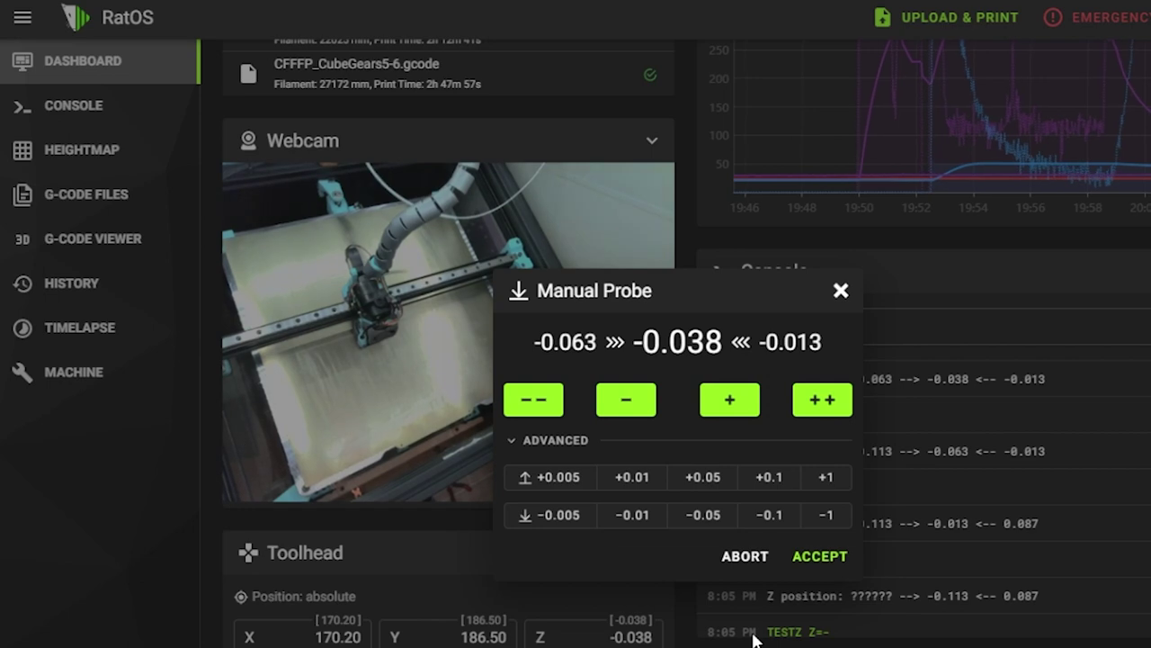
left_click(809, 559)
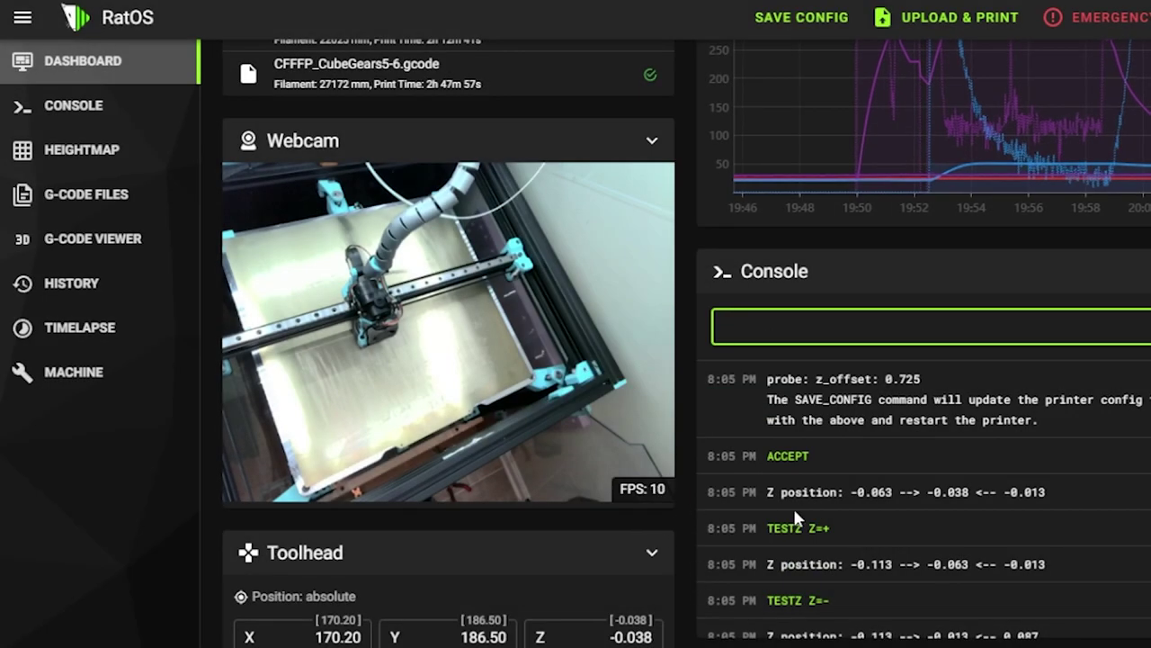
Move the toolhead to Z 111, then refocus the console command field.
scroll(619, 371, "down", 3)
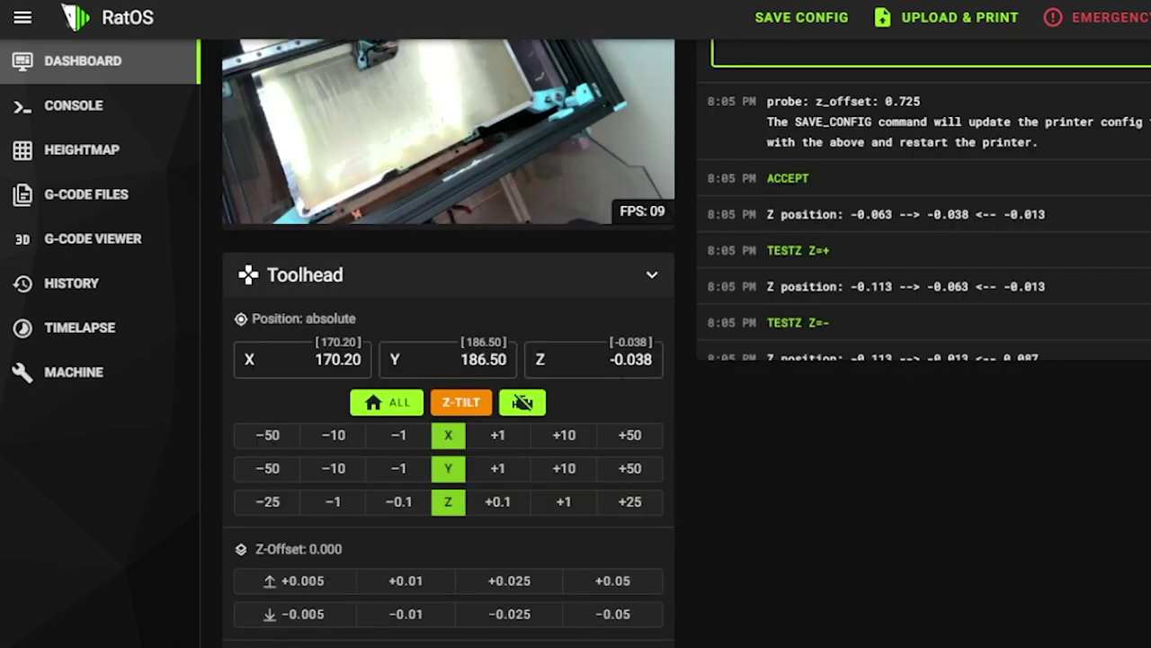
left_click(617, 359)
type("111")
key("Return")
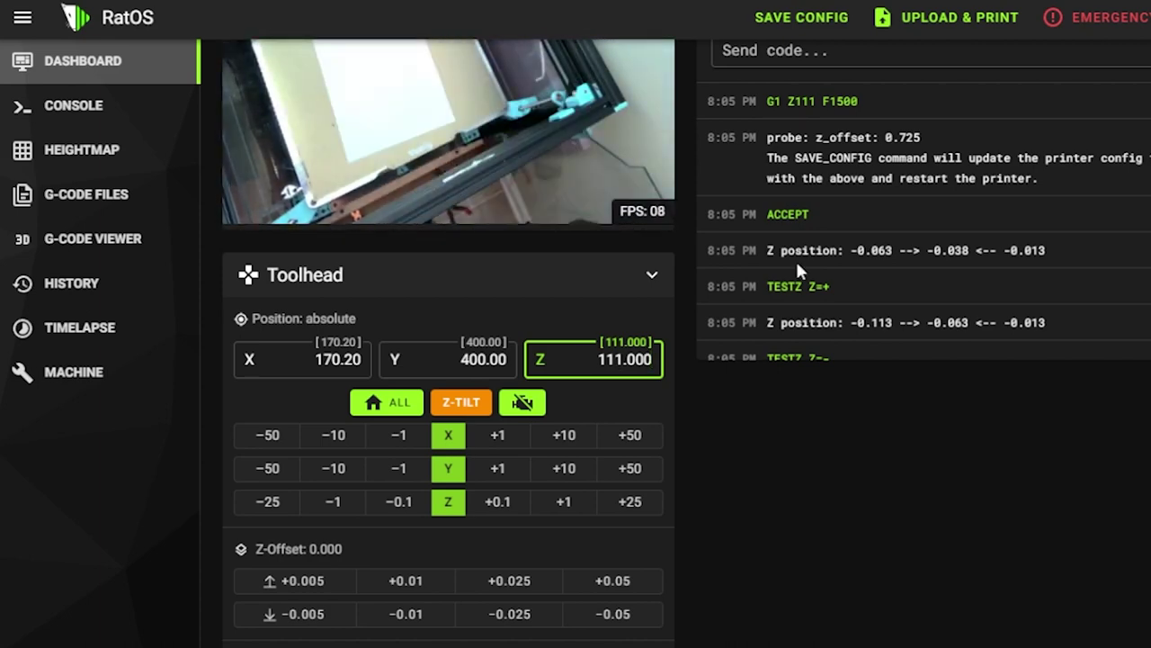
scroll(795, 258, "up", 6)
left_click(839, 604)
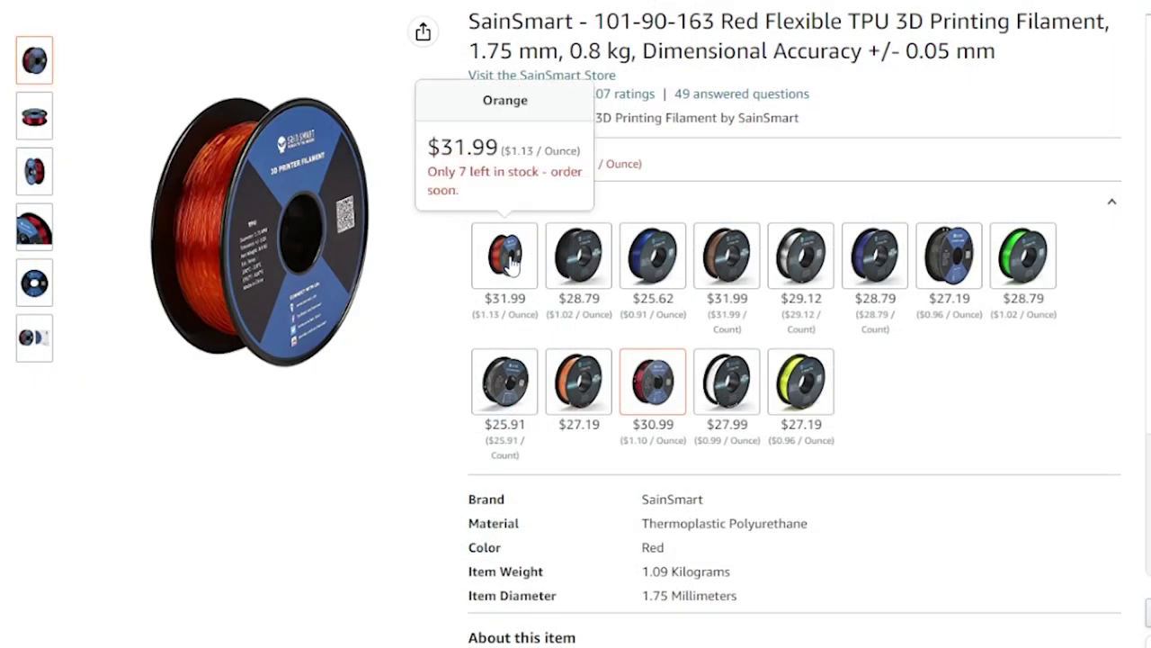
mouse_move(661, 253)
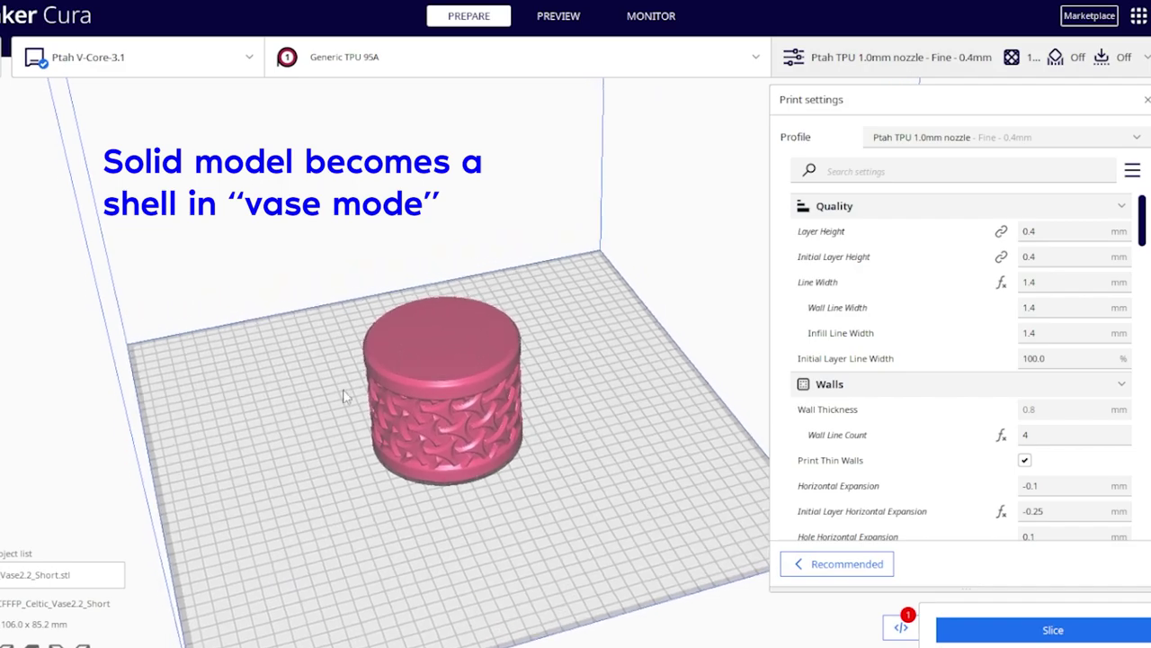
Select the Celtic vase and set the extruder nozzle size to 1.0 in Machine Settings.
left_click(402, 384)
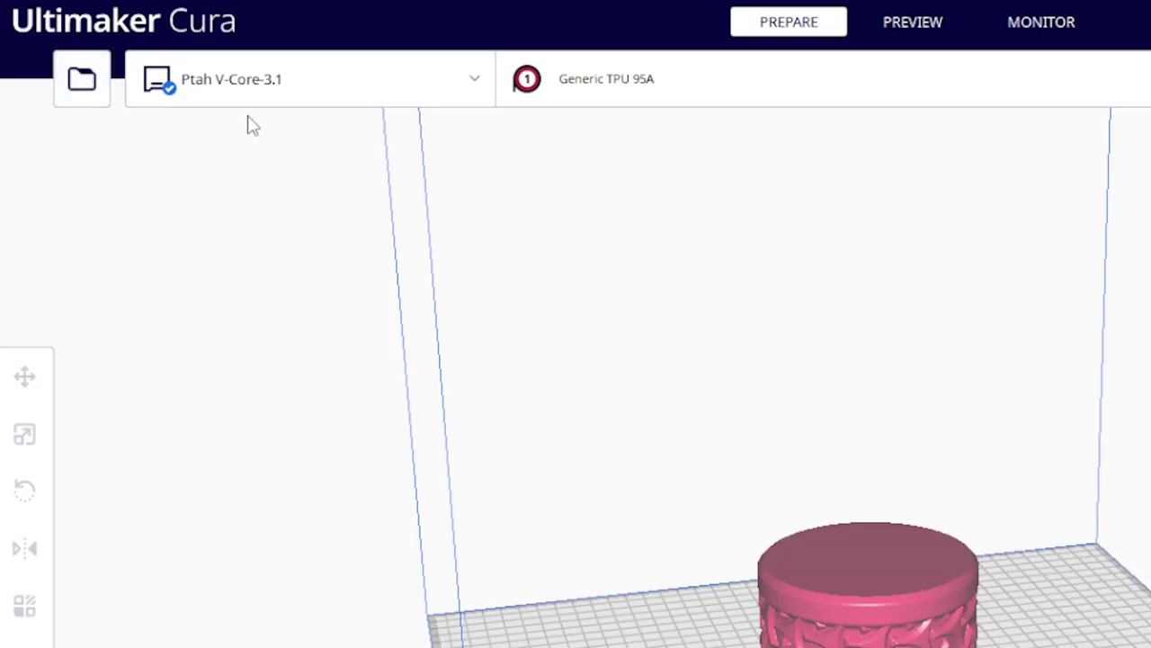
left_click(252, 81)
left_click(368, 296)
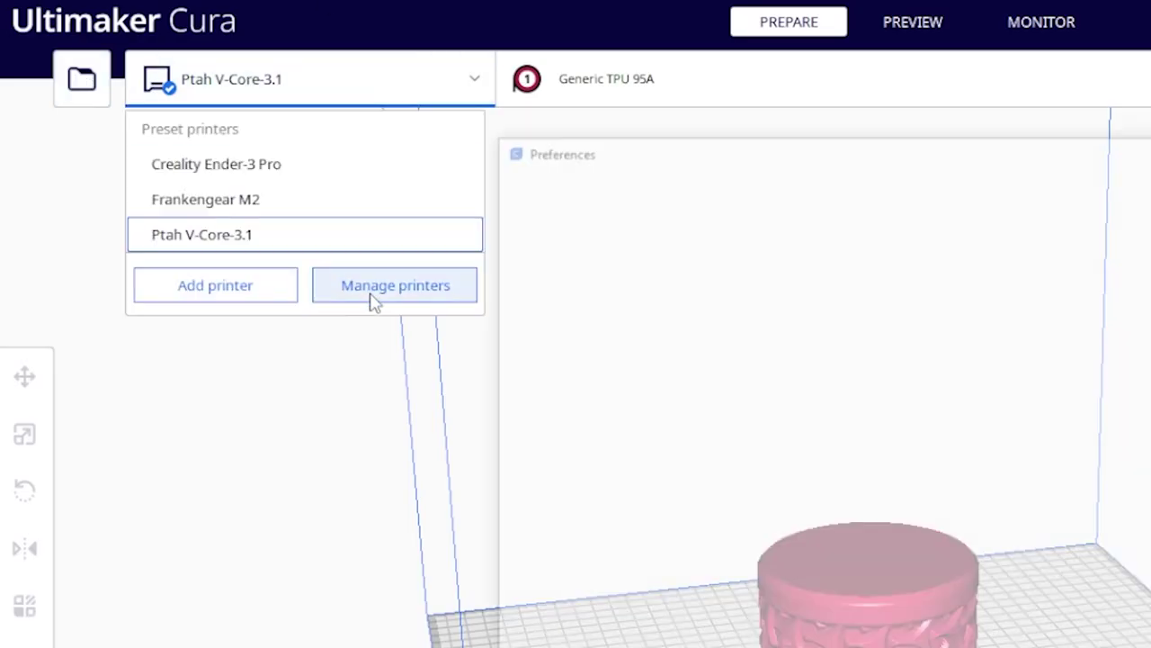
left_click(1115, 342)
left_click(1127, 244)
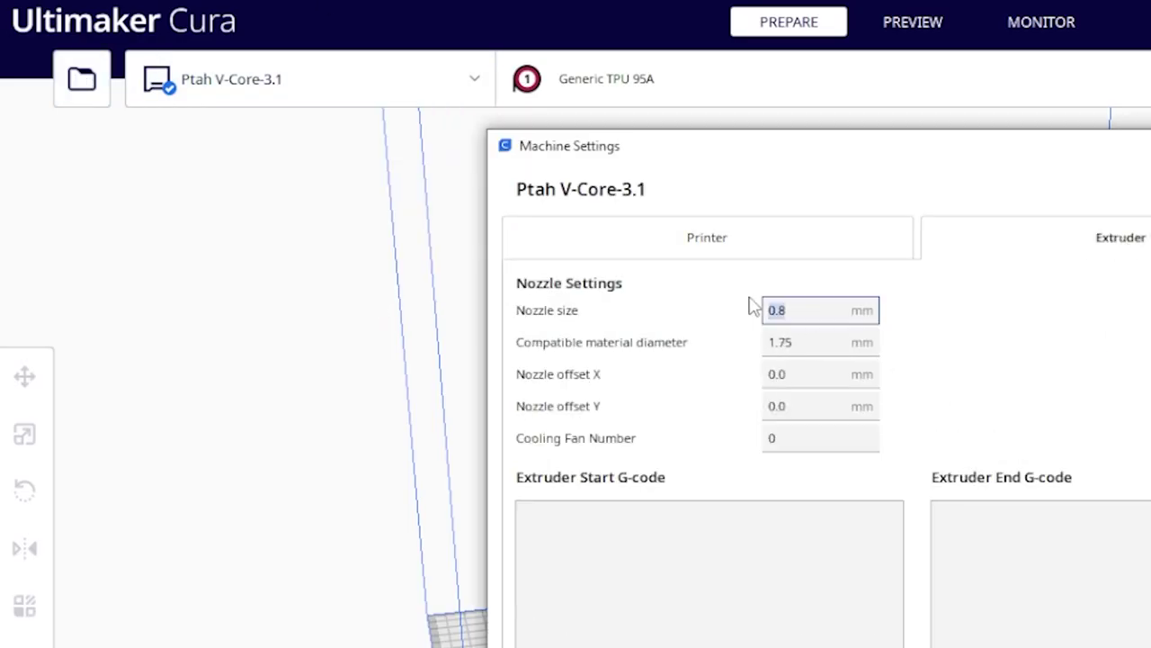
type("1.0")
left_click(637, 232)
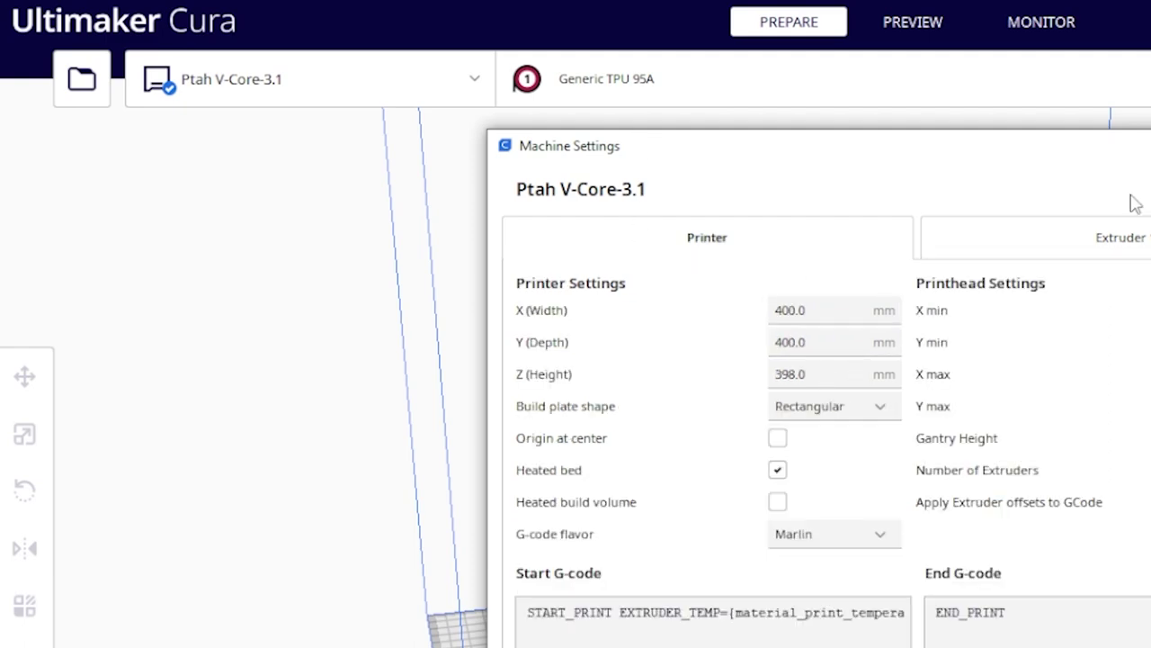
key("Escape")
key("Escape")
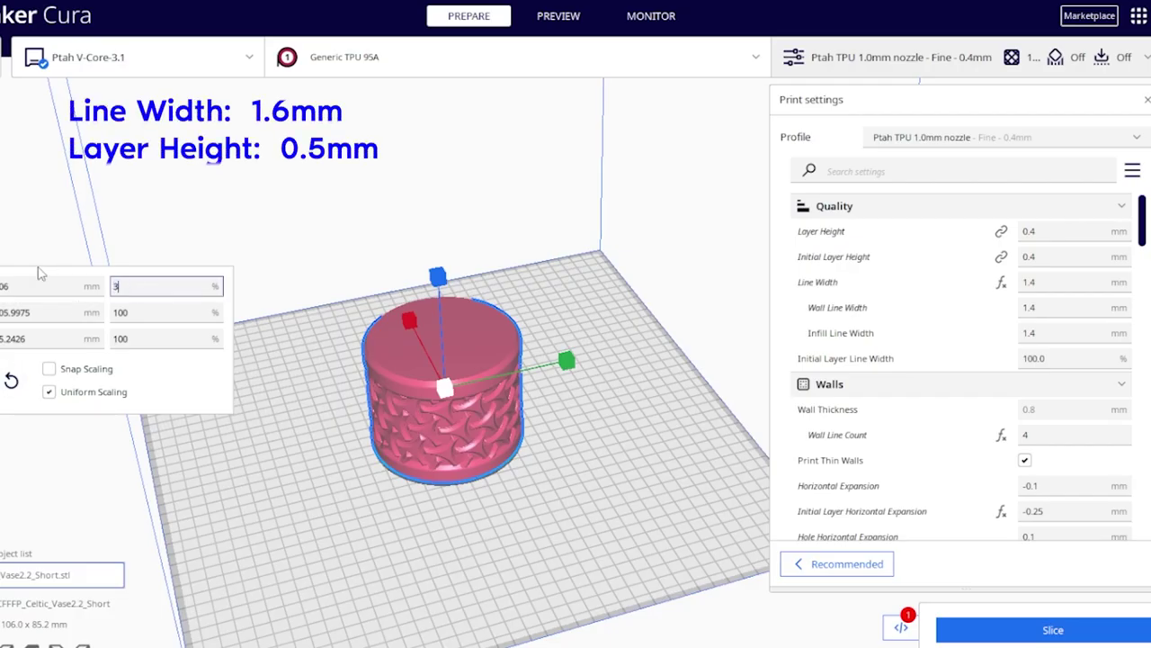
Apply the 300% uniform scale to the Celtic vase and view it from above.
key("Return")
scroll(495, 340, "down", 3)
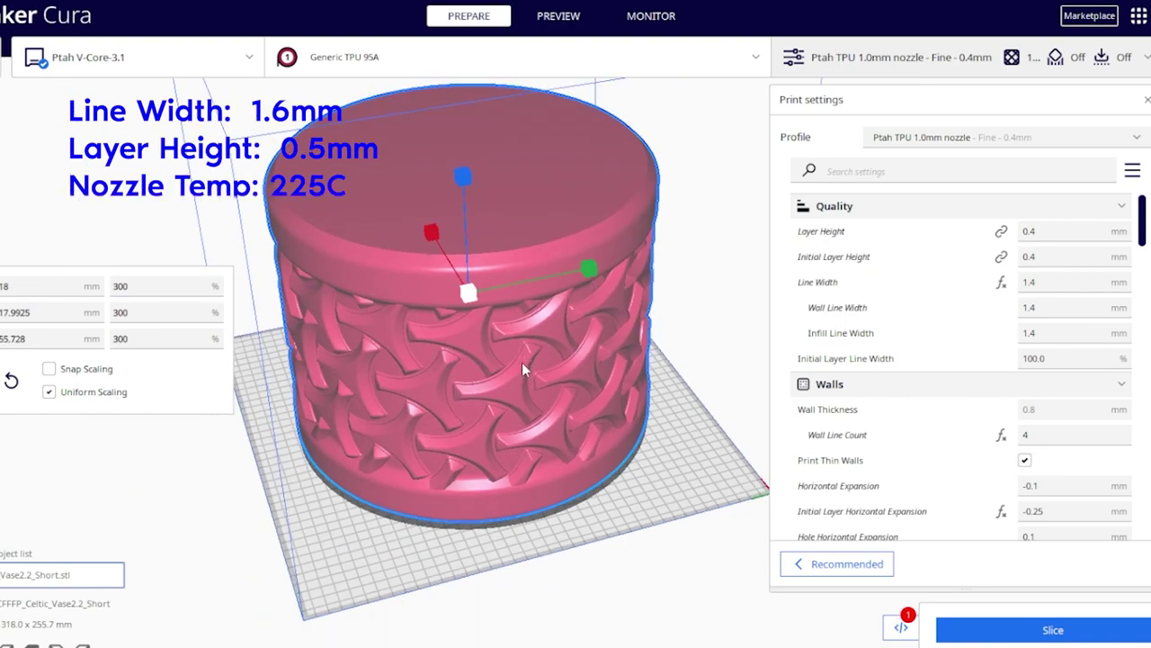
right_click_drag(522, 362, 490, 334)
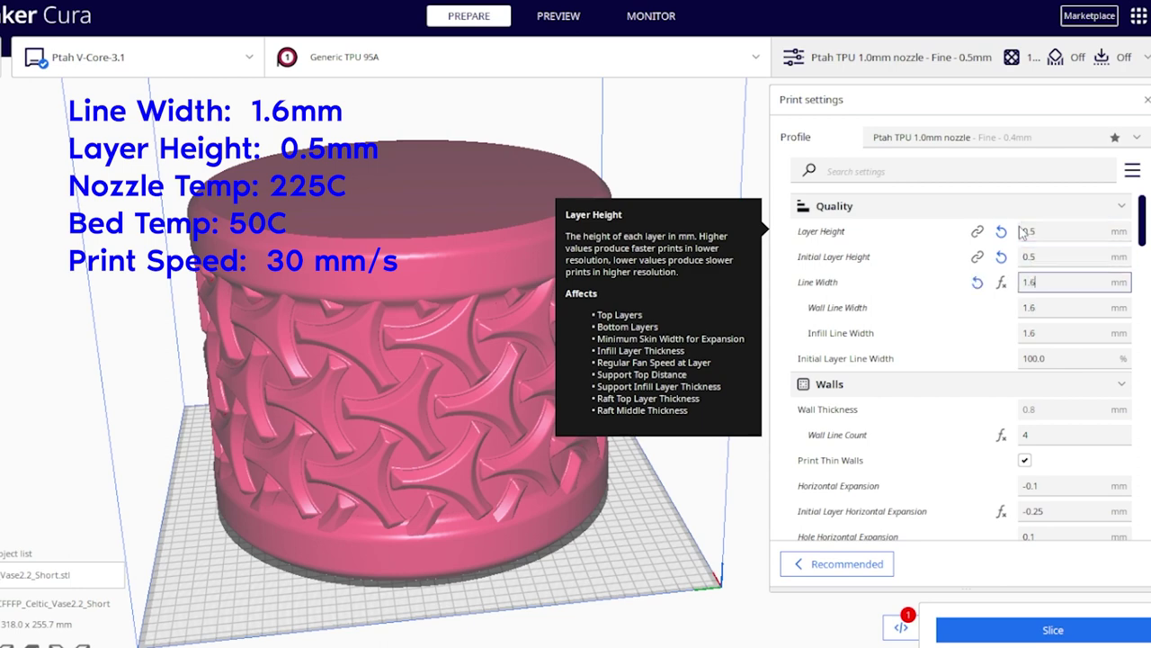
Set printing temperature to 225 °C, flow to 105% and initial layer flow to 115%.
scroll(1023, 232, "down", 5)
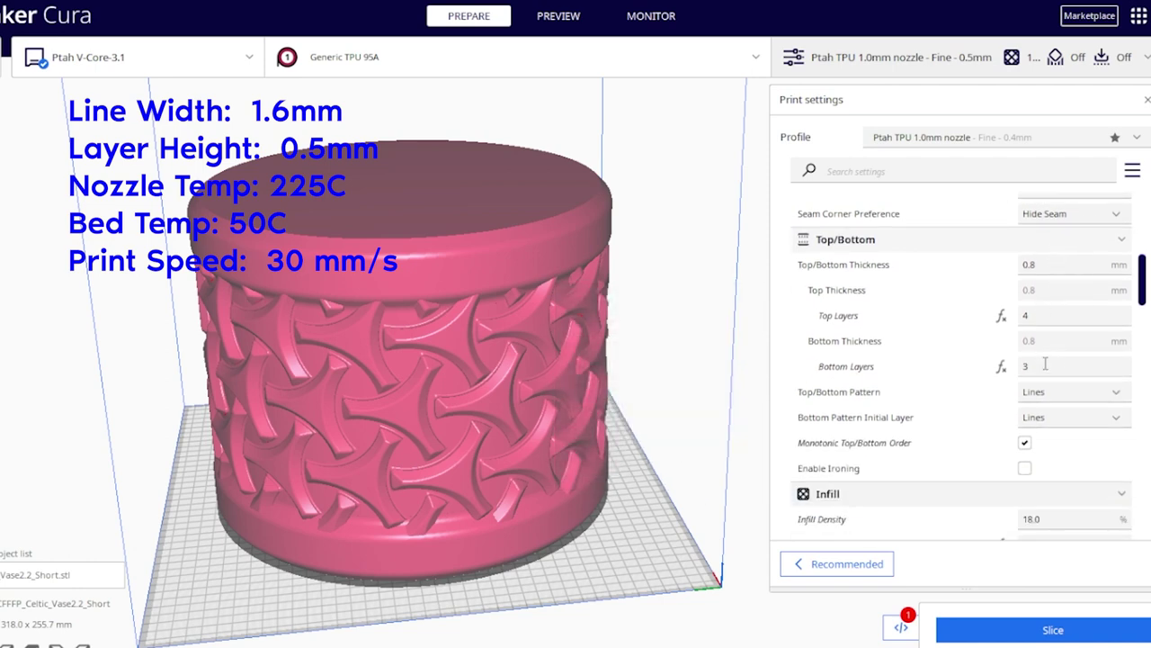
scroll(1045, 364, "down", 6)
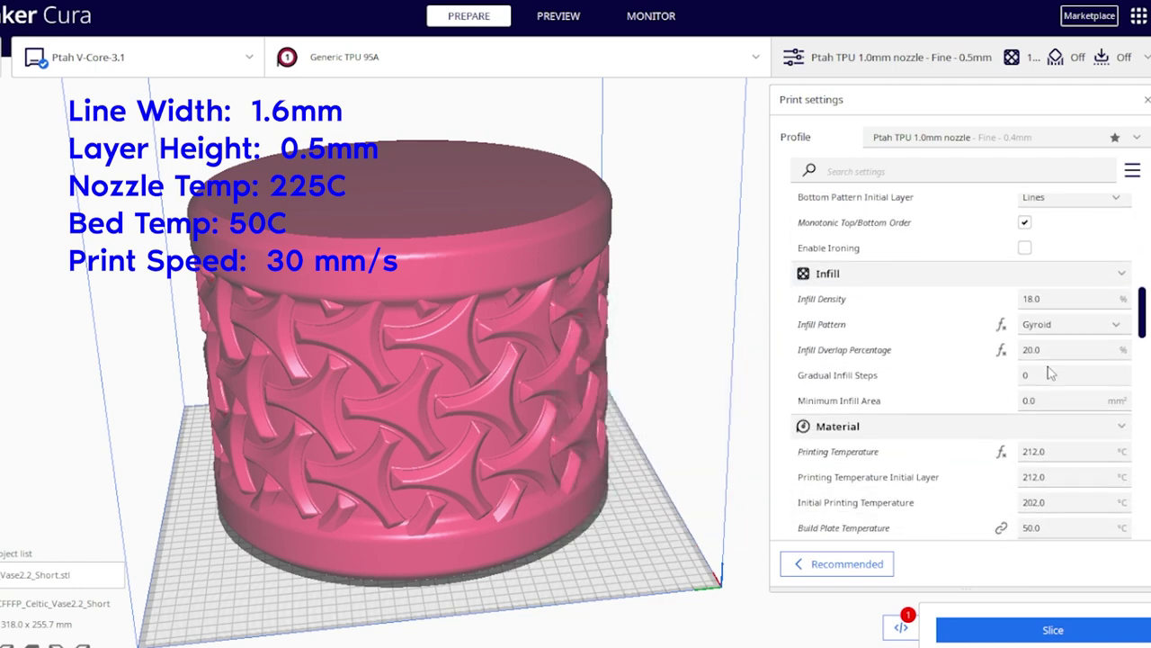
scroll(1051, 372, "down", 2)
left_click(1061, 389)
type("222")
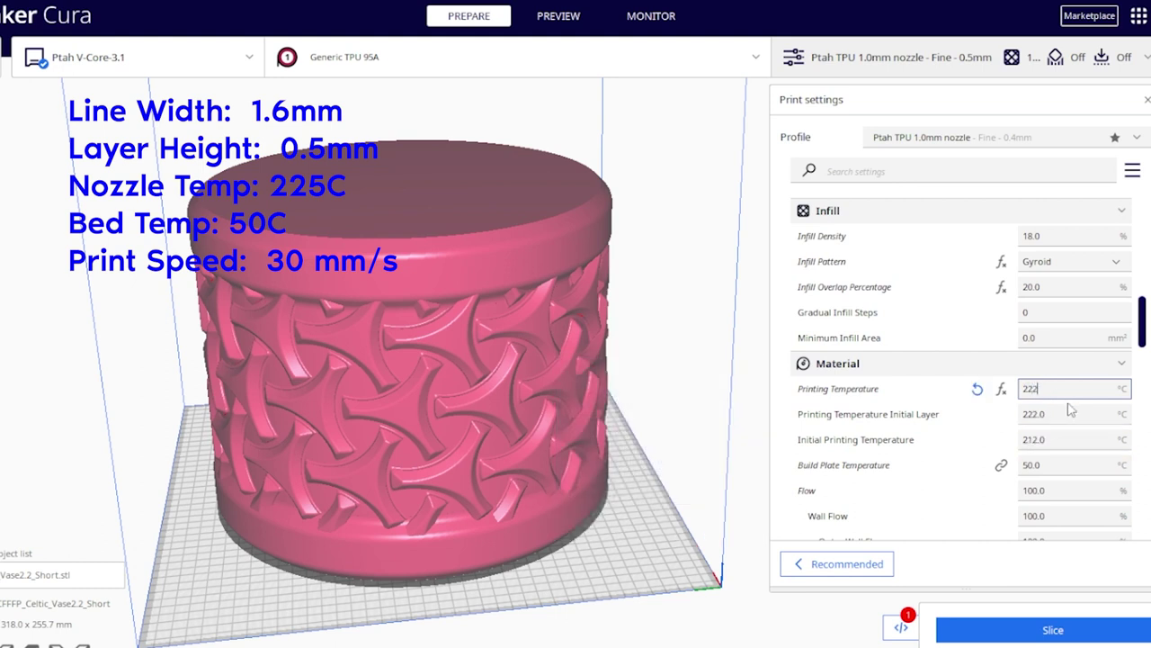
scroll(1069, 409, "down", 5)
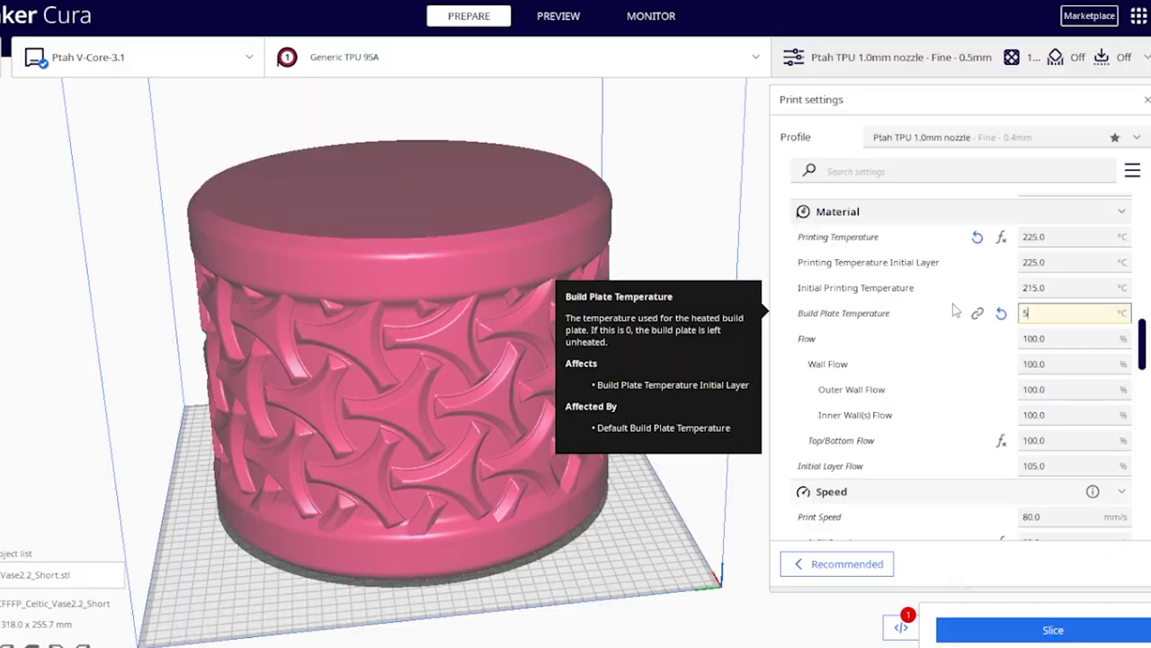
scroll(1059, 407, "down", 1)
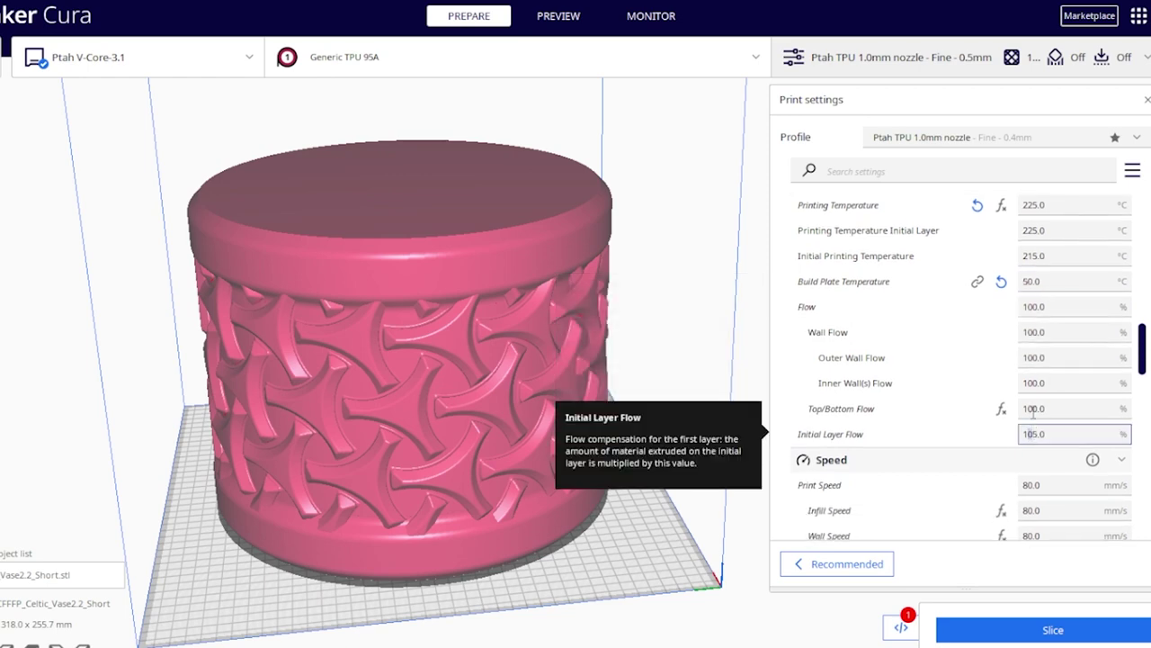
type("1")
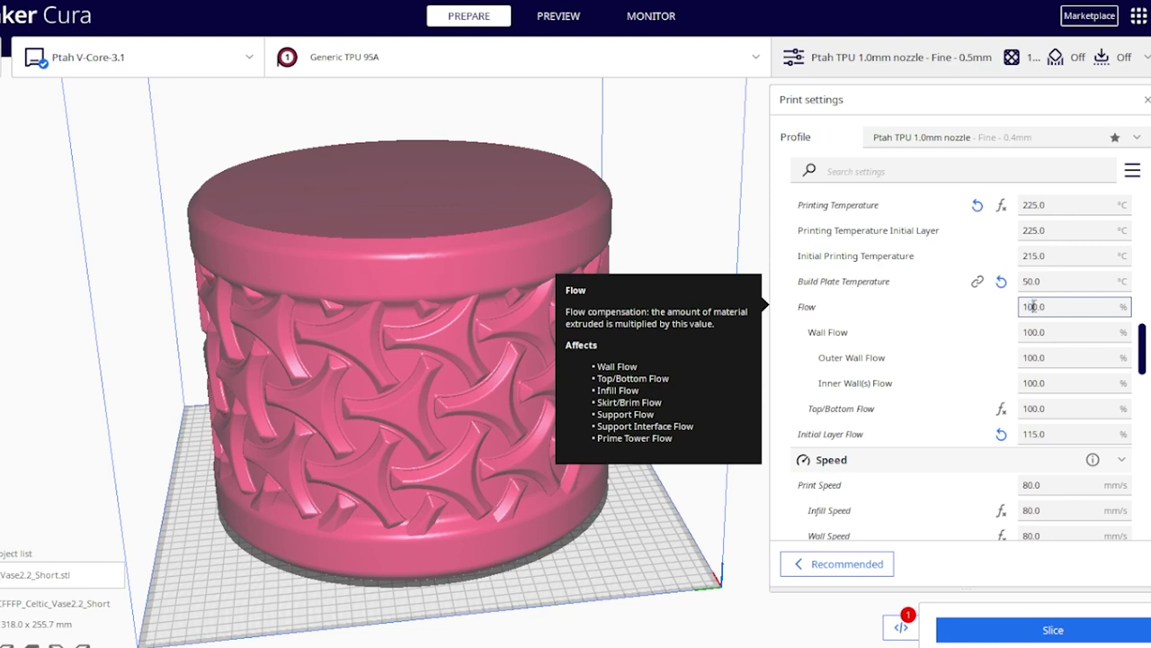
type("5")
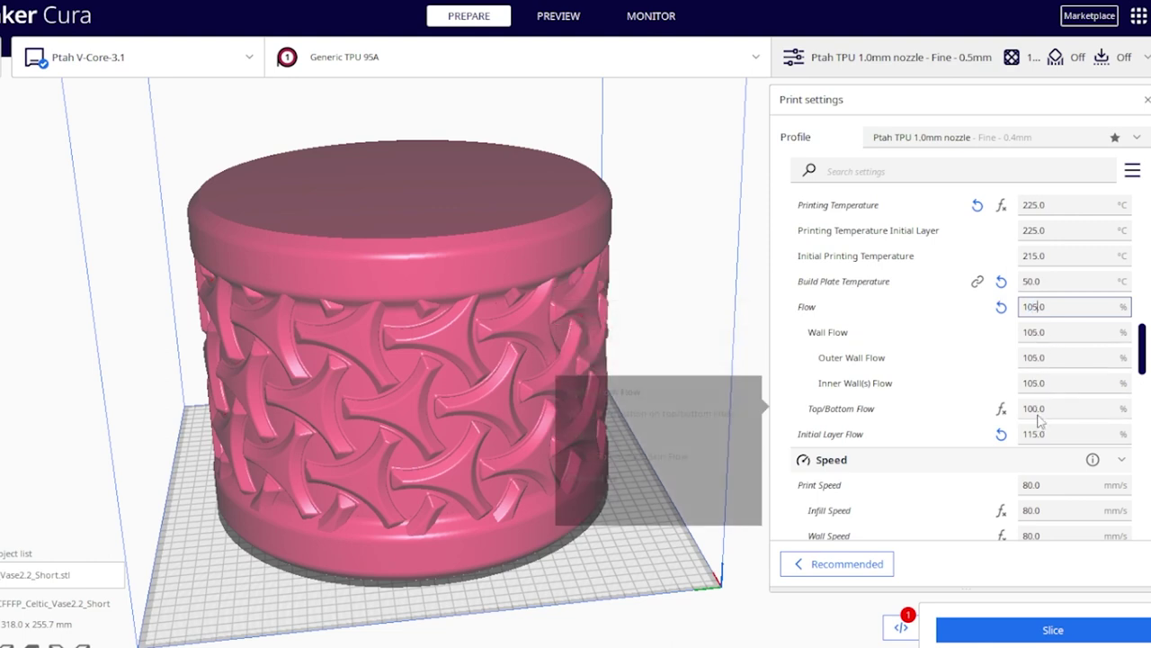
type("5")
scroll(1050, 377, "down", 3)
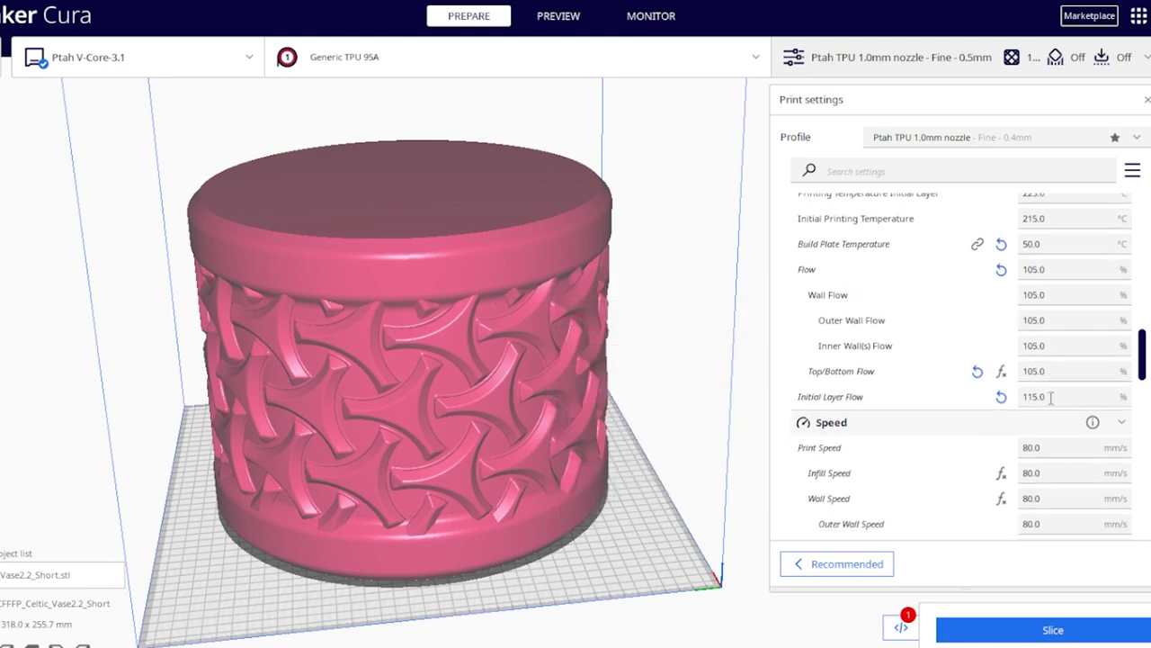
Set the print speed and its sub-speeds to 30 mm/s.
left_click(1032, 359)
type("30")
key("Tab")
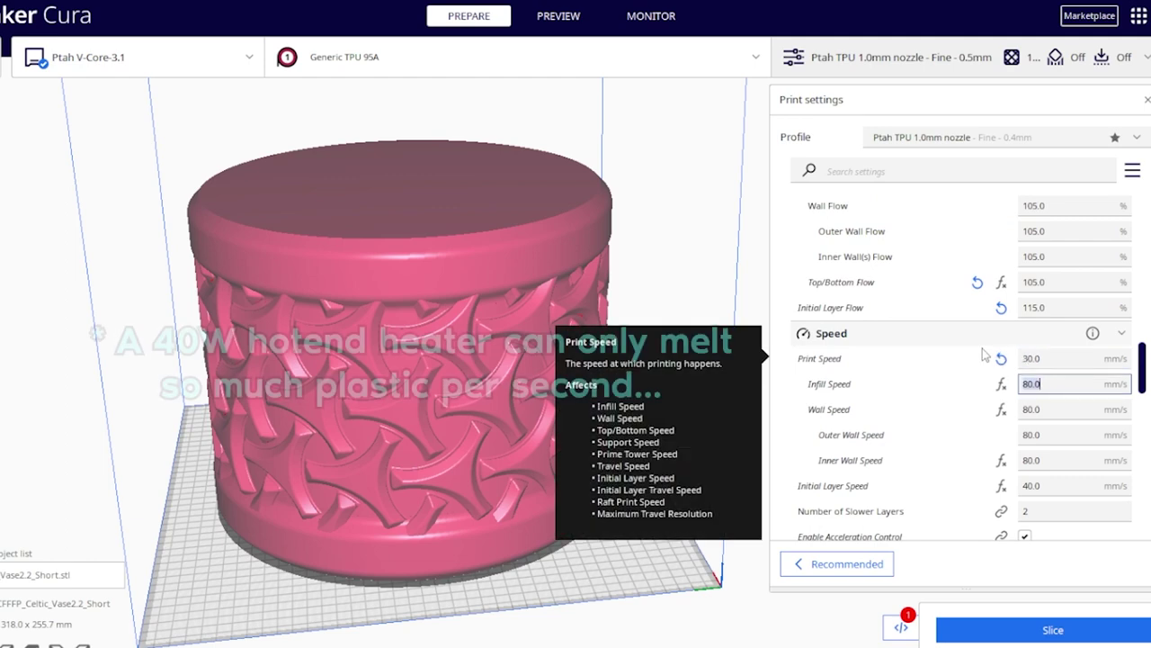
type("3")
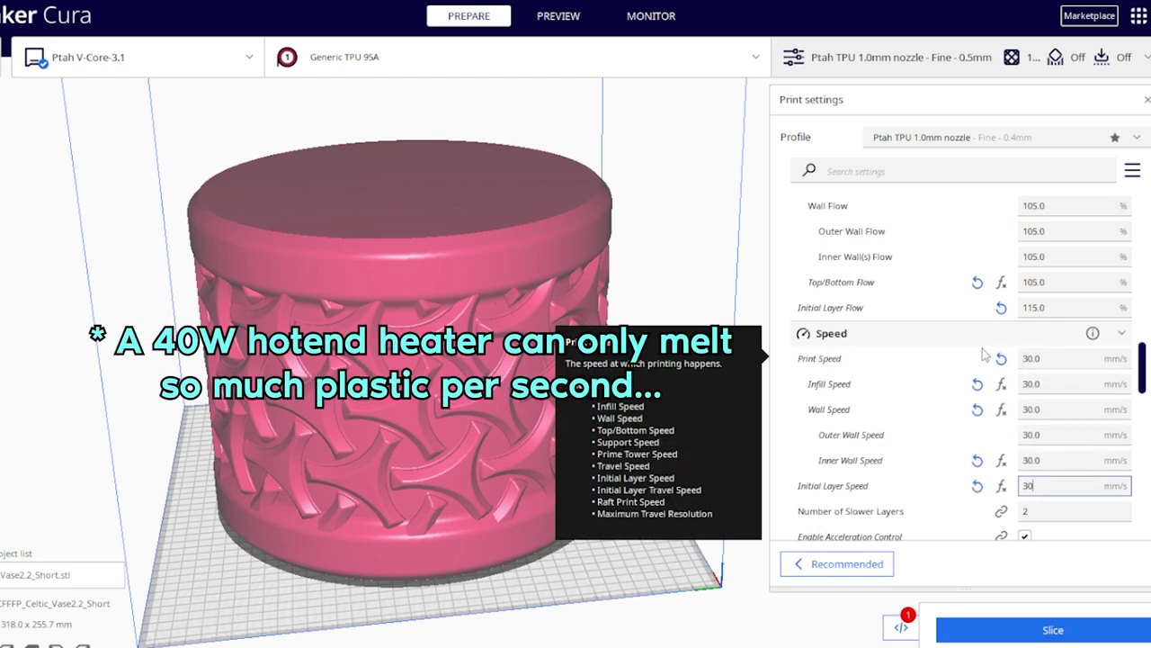
scroll(1003, 345, "down", 10)
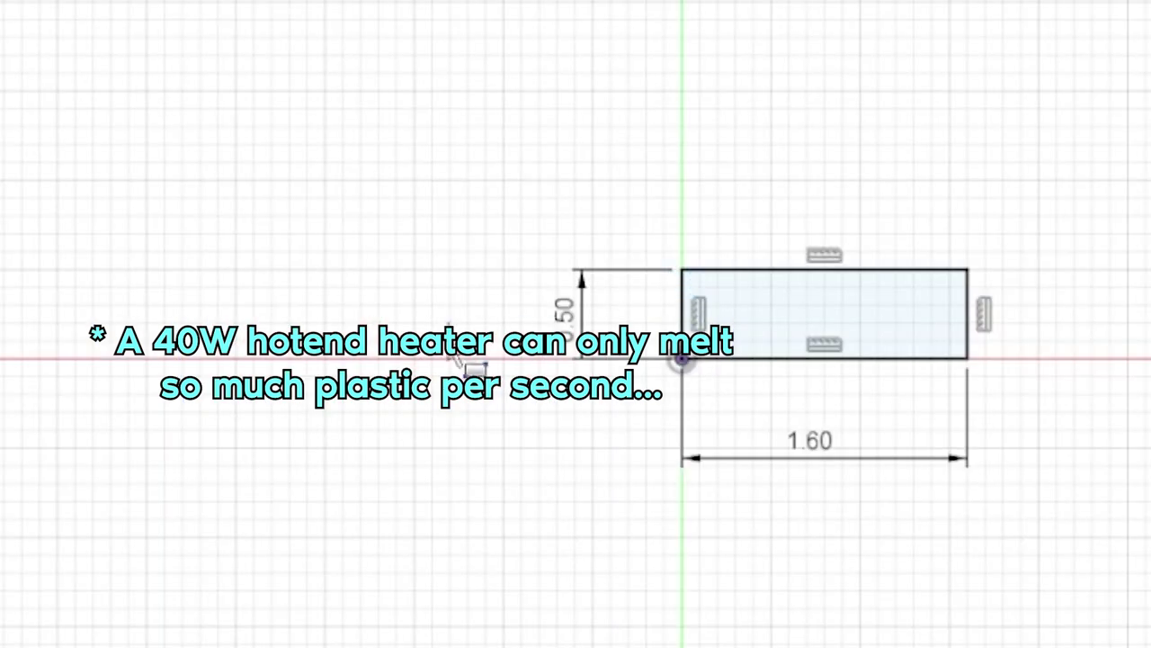
left_click(432, 358)
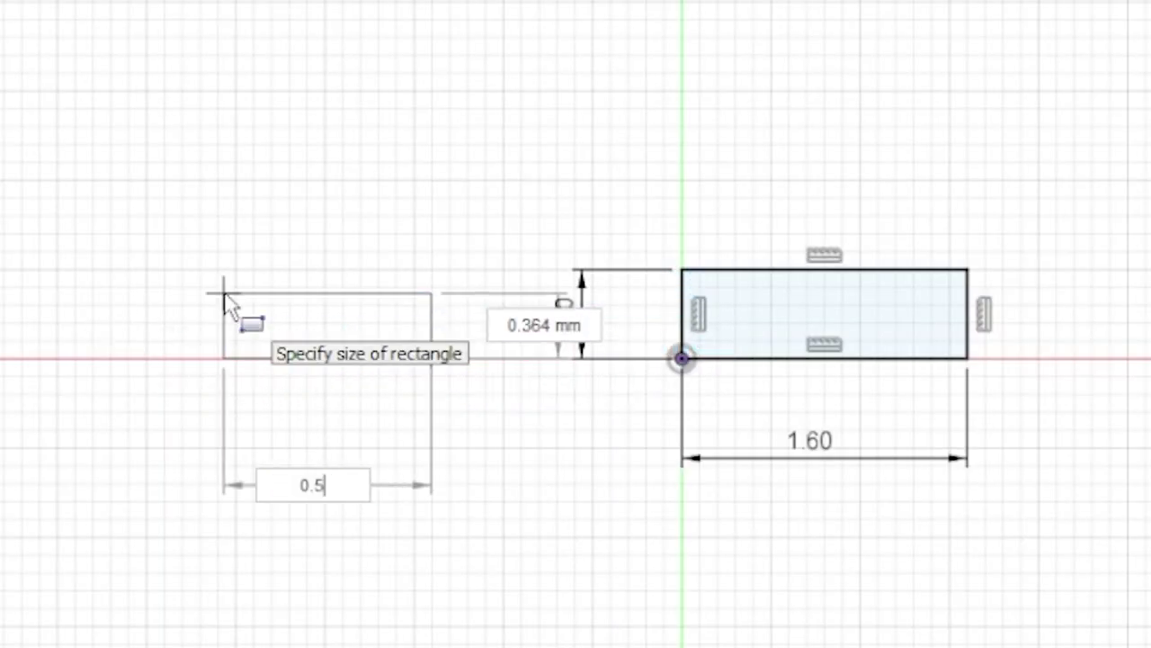
Lock the second Fusion 360 rectangle's width at 0.5 mm.
key("Tab")
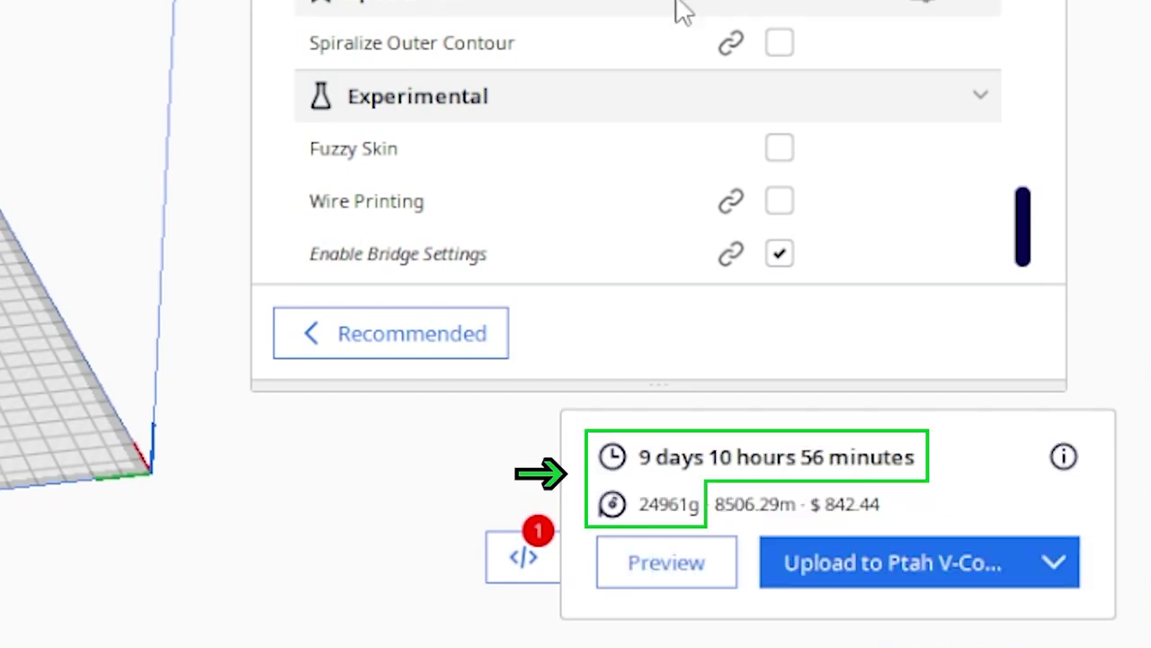
Scroll the Cura print settings down to the Special Modes section.
scroll(681, 135, "up", 15)
scroll(681, 135, "down", 2)
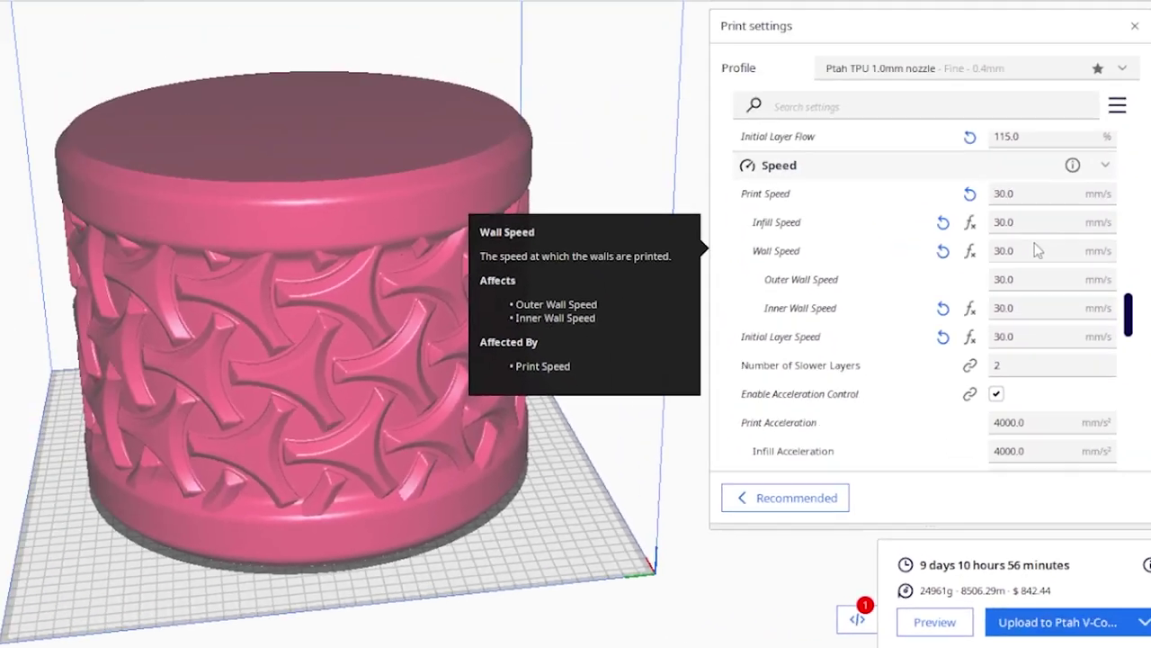
scroll(899, 18, "down", 15)
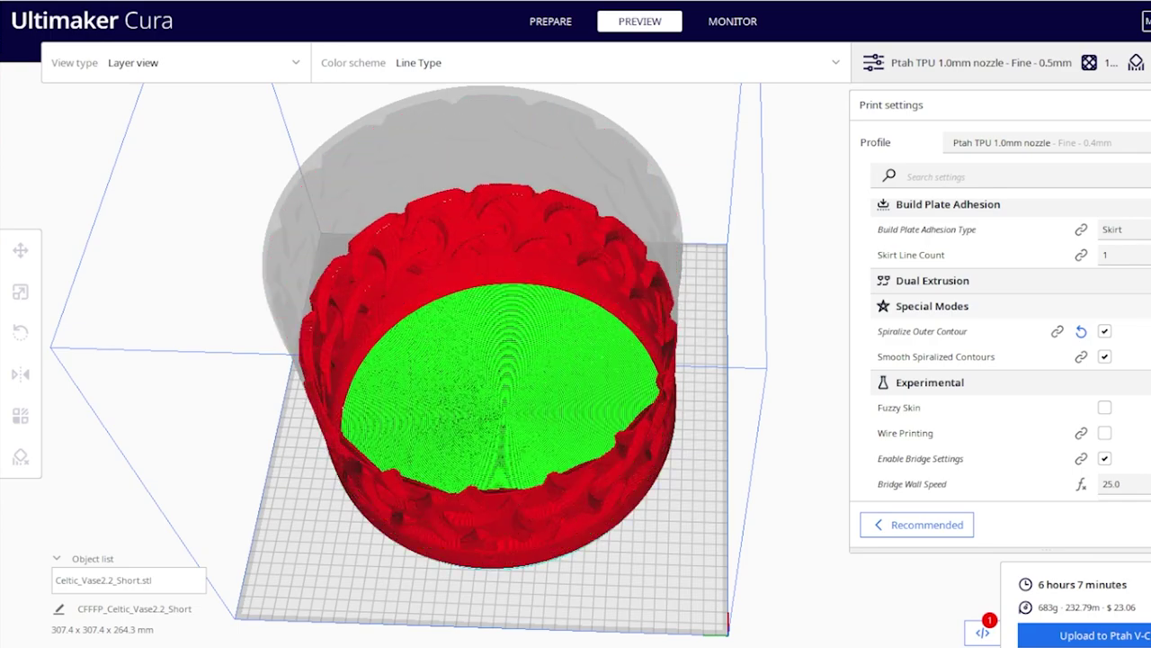
right_click_drag(690, 313, 600, 221)
scroll(601, 230, "up", 3)
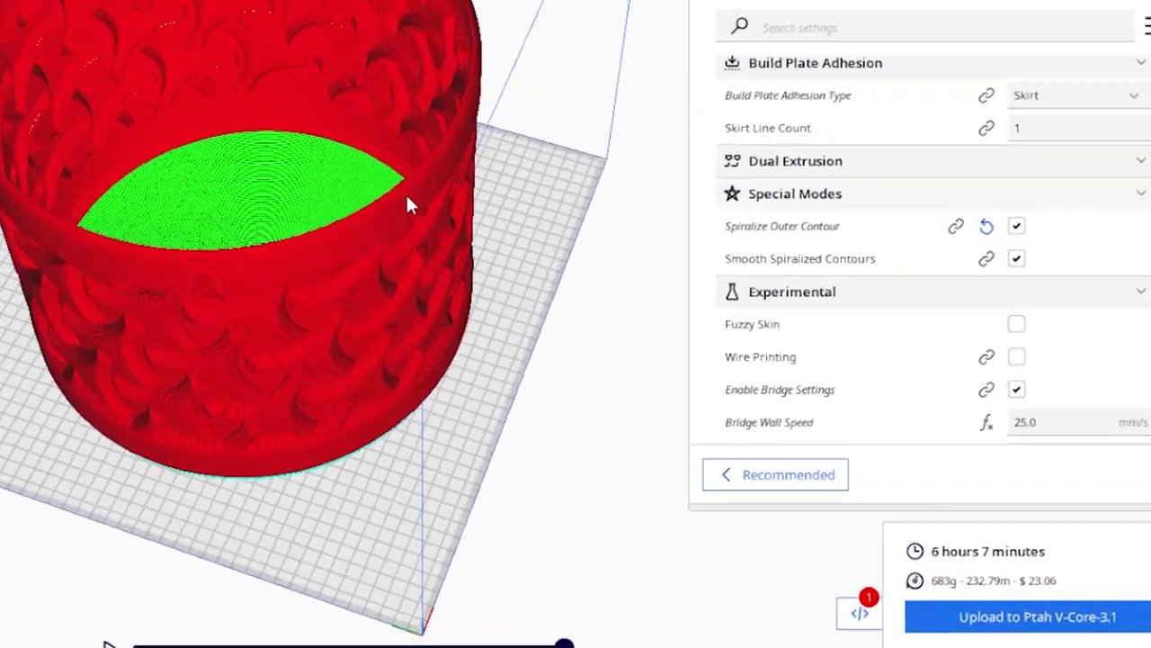